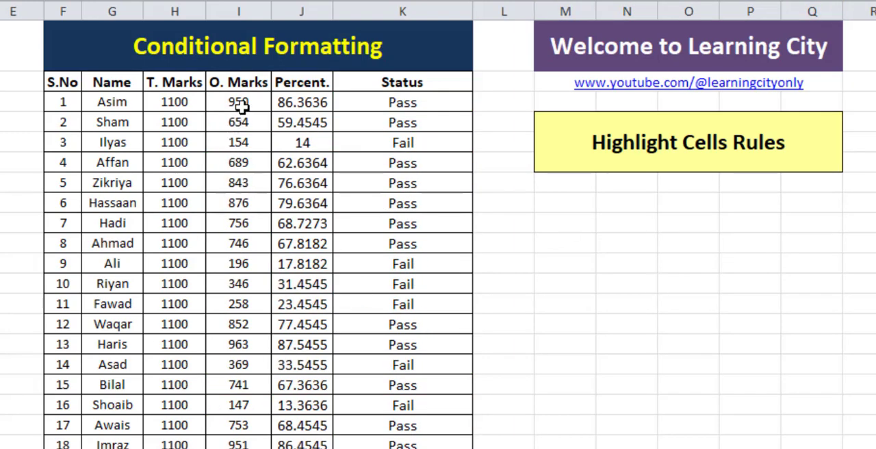
Set up a Greater Than highlight rule with threshold 400 for all the student values in the O. Marks column.
drag(241, 102, 247, 445)
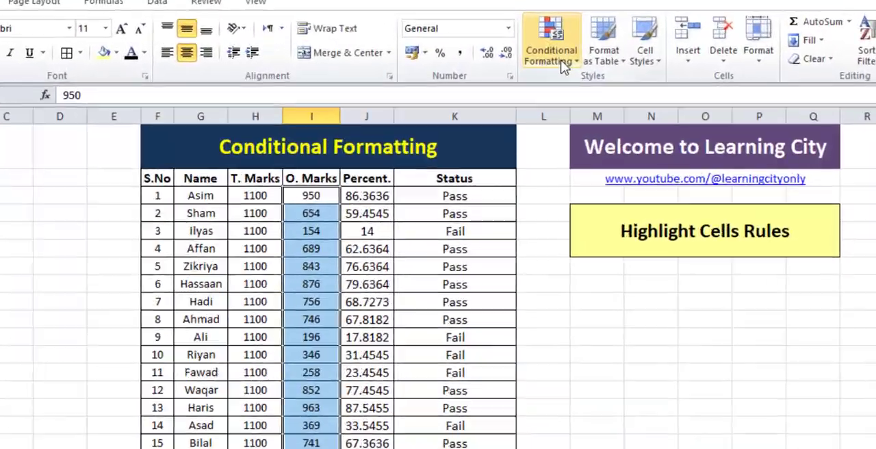
click(572, 66)
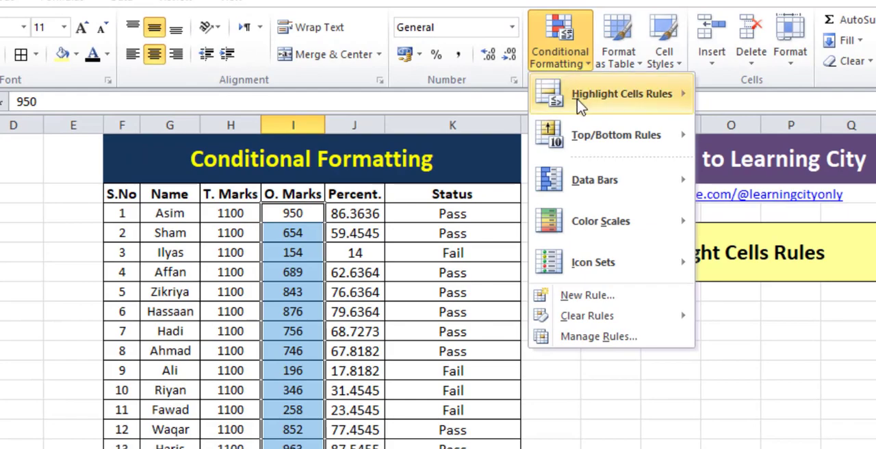
mouse_move(579, 103)
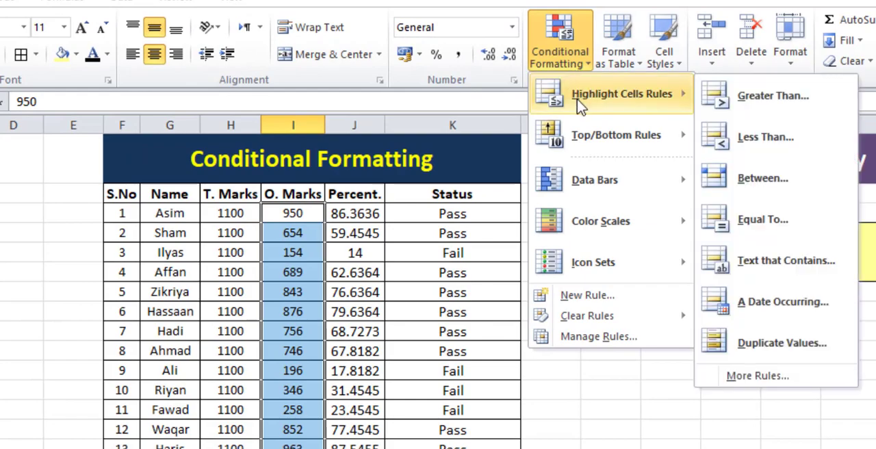
click(766, 95)
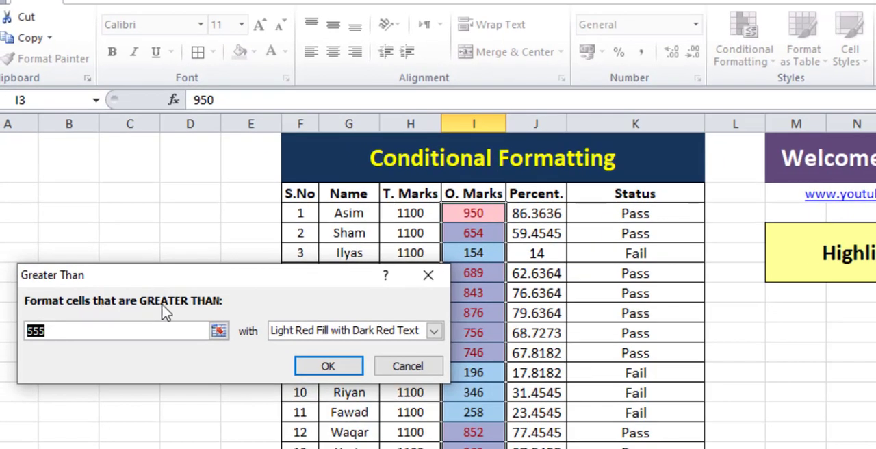
drag(123, 334, 20, 336)
text(400)
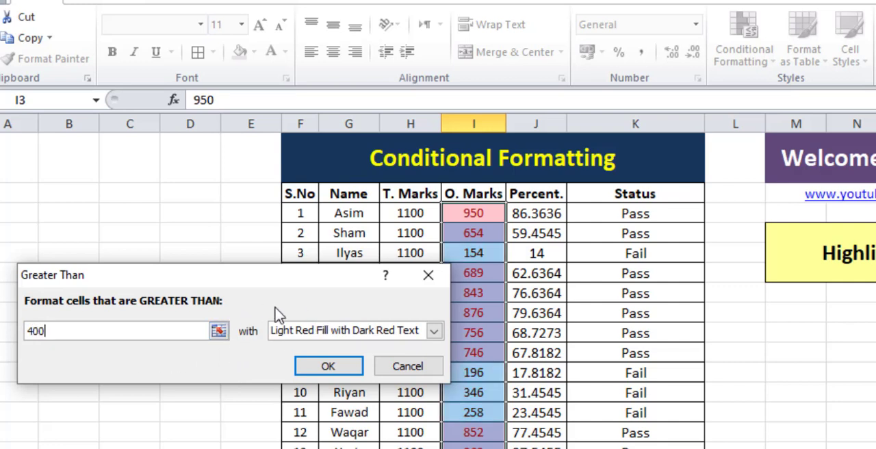
Give the Greater Than rule a custom format with white font and green fill, and apply it to the O. Marks values.
click(299, 331)
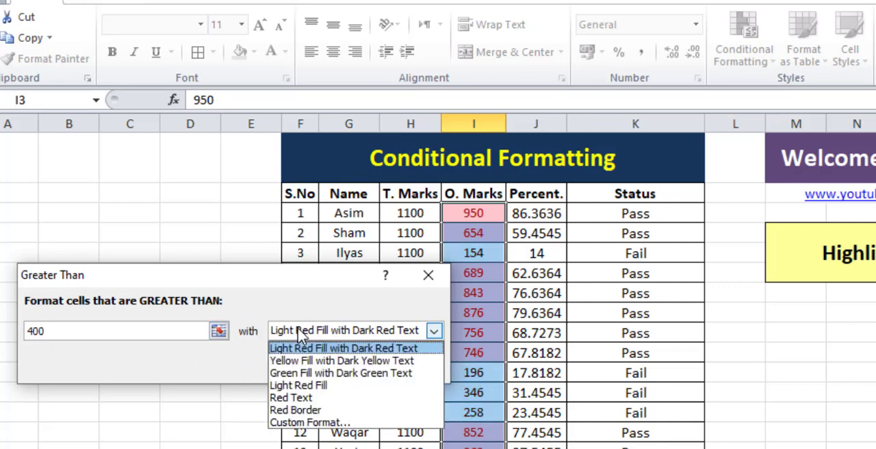
click(310, 423)
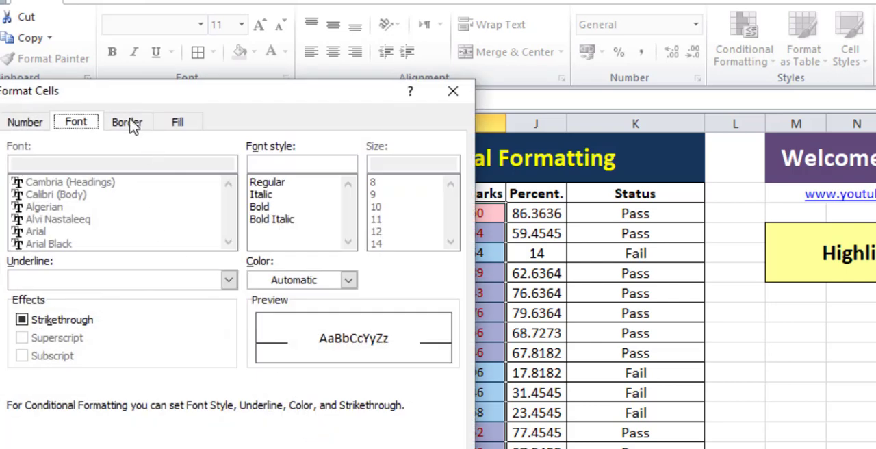
click(268, 282)
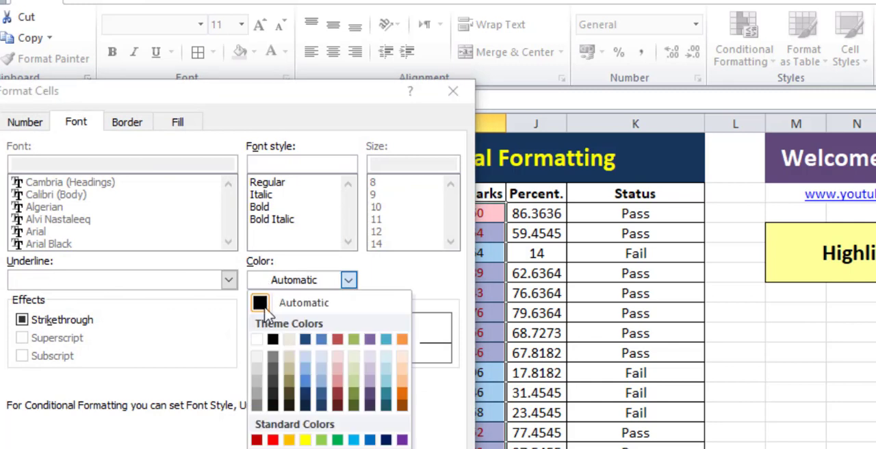
click(257, 340)
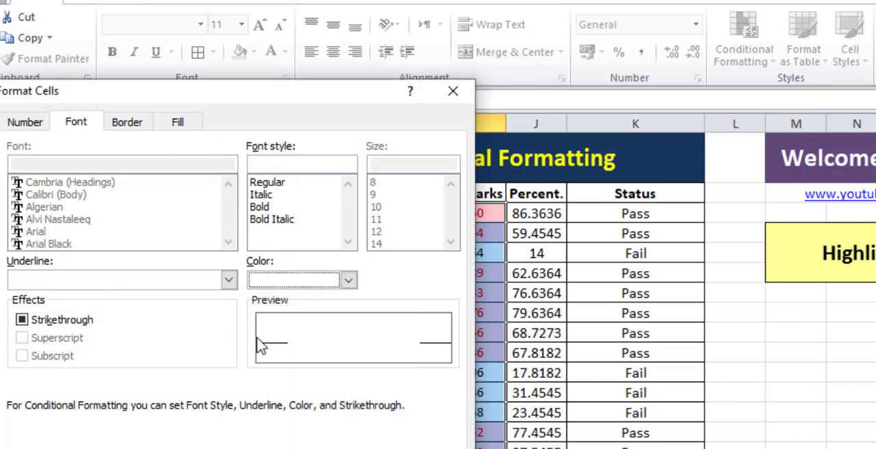
click(180, 124)
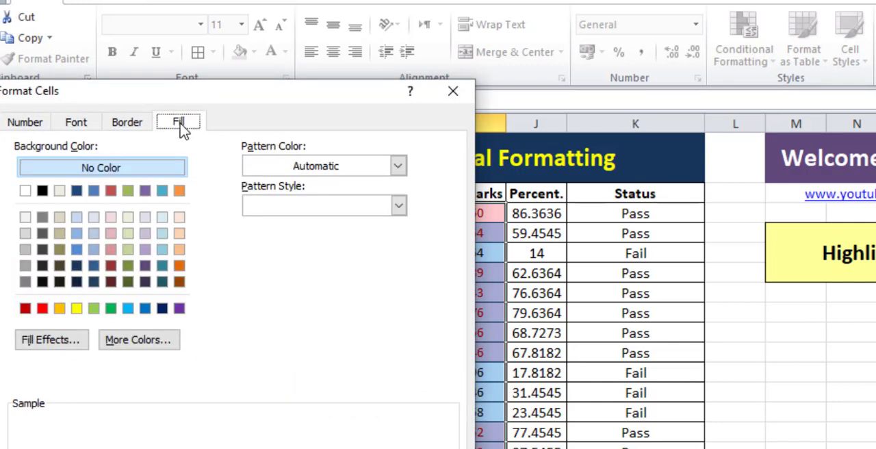
click(110, 309)
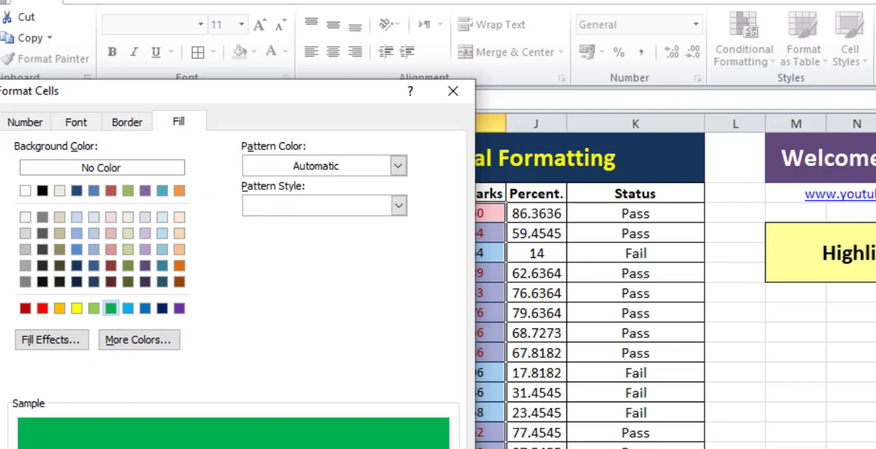
key(Return)
click(327, 367)
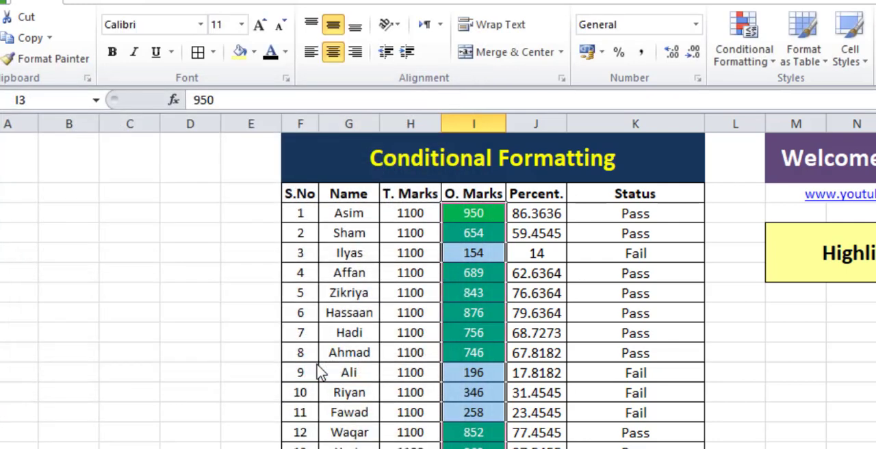
click(541, 387)
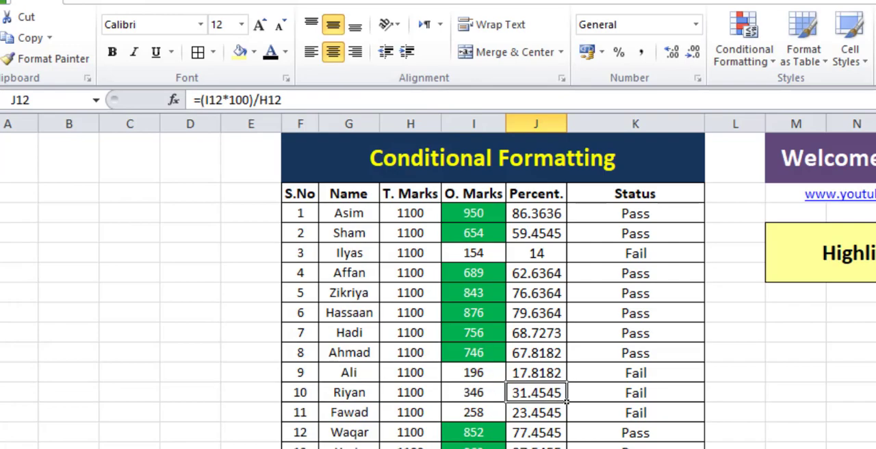
scroll(490, 398, down, 3)
scroll(490, 398, up, 3)
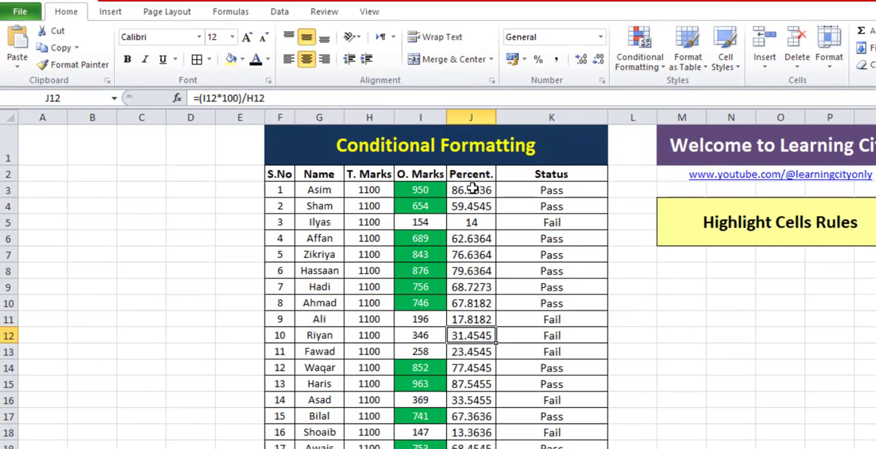
Highlight the Percent. column values that are less than 40 with Light Red Fill with Dark Red Text.
click(472, 189)
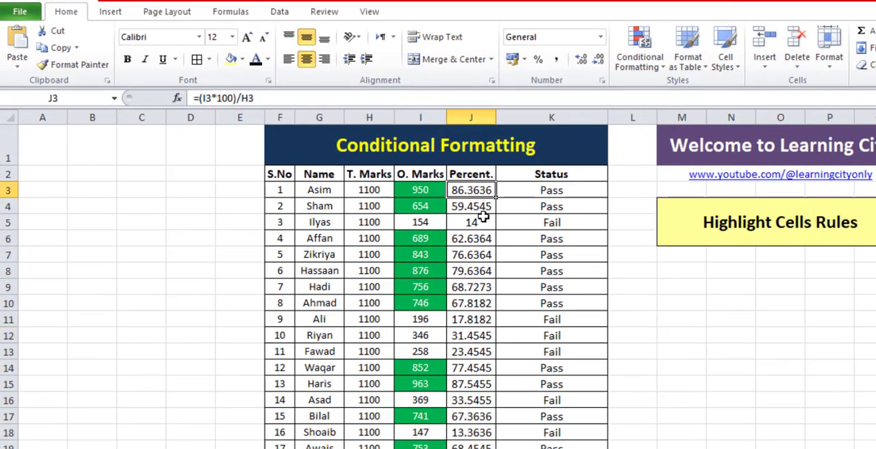
drag(471, 188, 472, 445)
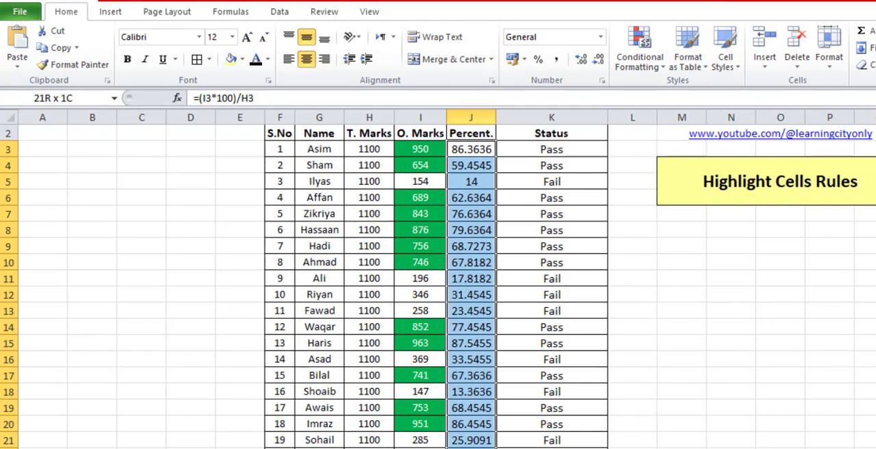
scroll(442, 383, up, 1)
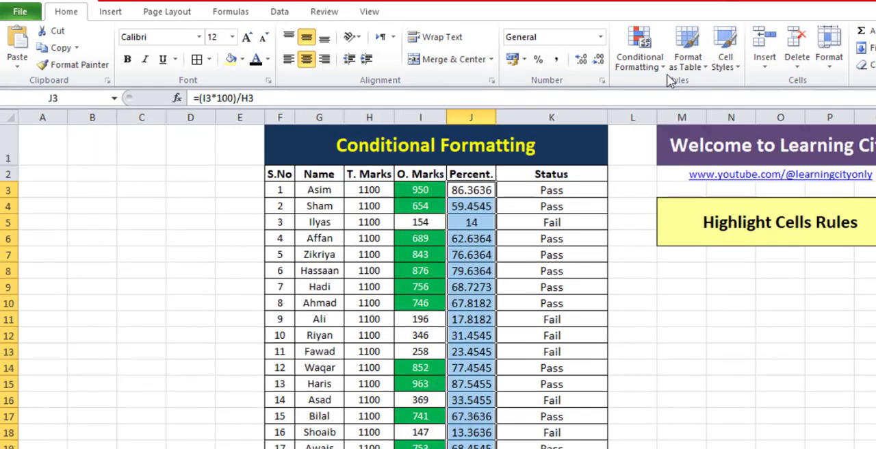
click(640, 61)
mouse_move(684, 106)
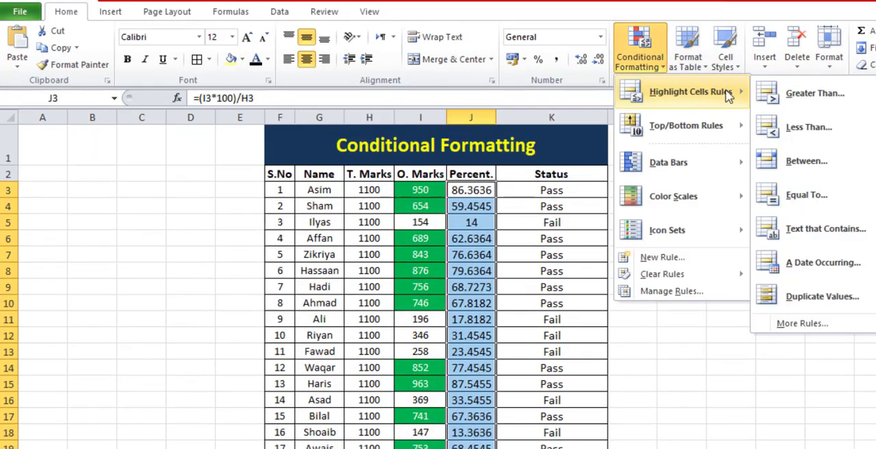
click(809, 129)
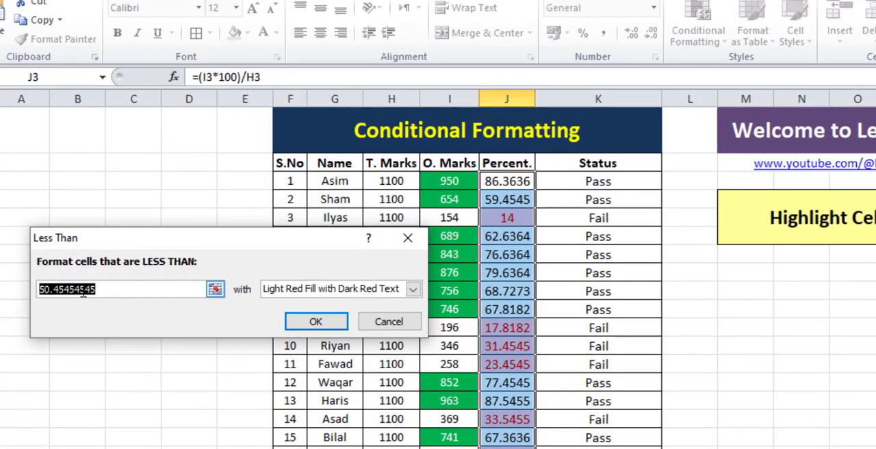
text(40)
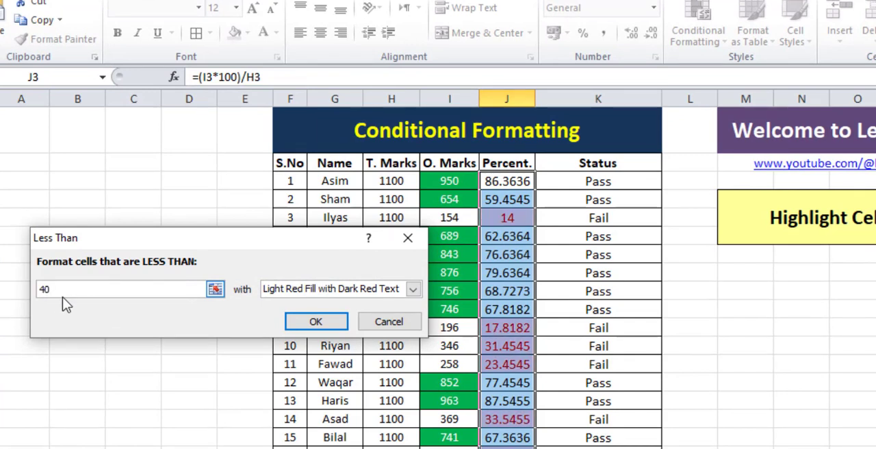
click(316, 321)
drag(455, 400, 456, 416)
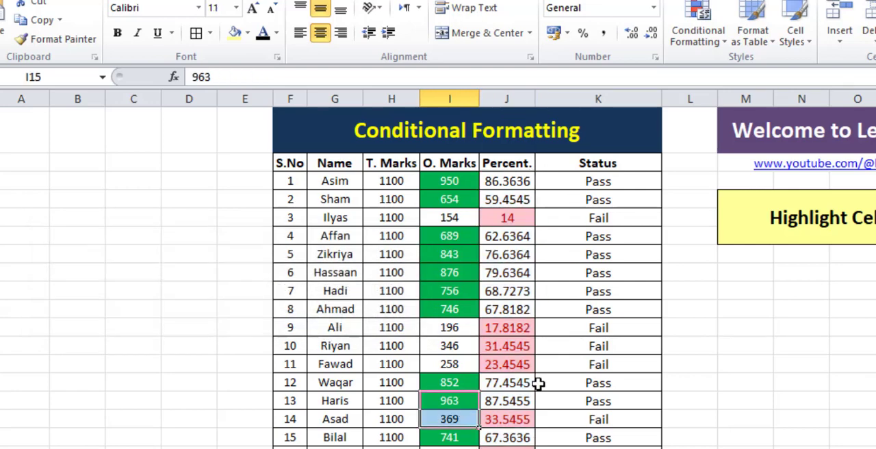
scroll(538, 384, down, 3)
scroll(538, 384, up, 3)
Set up a Text that Contains highlight rule for the text "Pass" on all the Status column values.
click(578, 398)
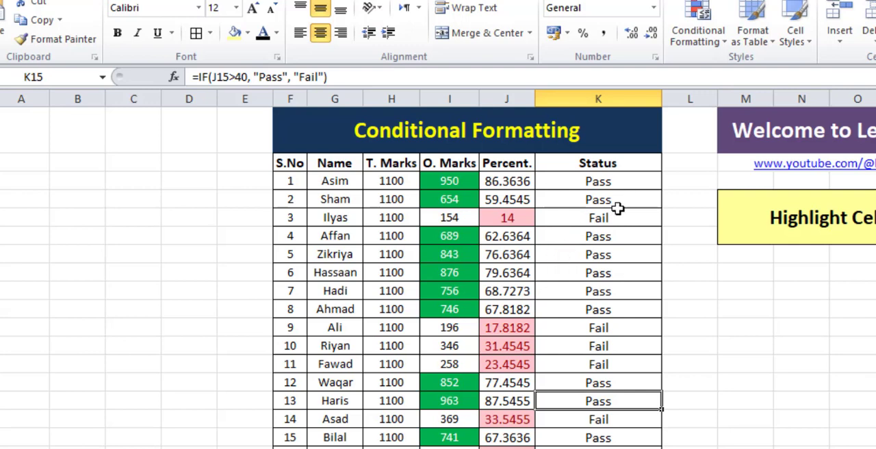
drag(598, 181, 598, 448)
scroll(623, 320, up, 1)
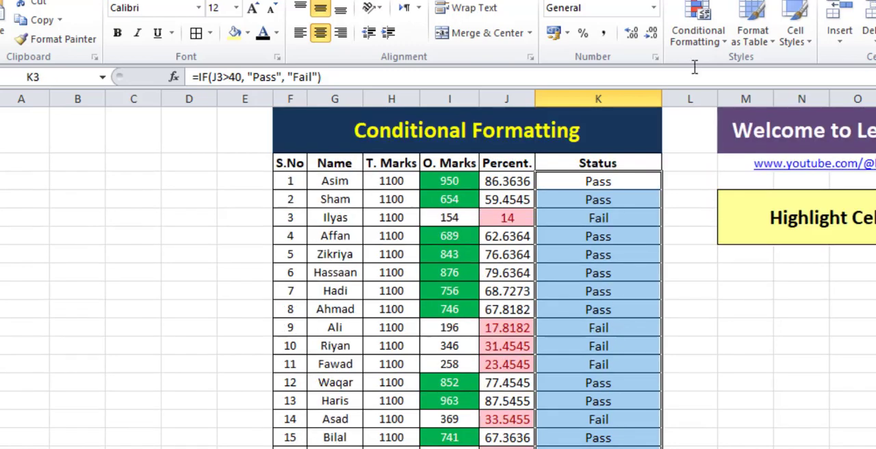
click(698, 30)
mouse_move(680, 72)
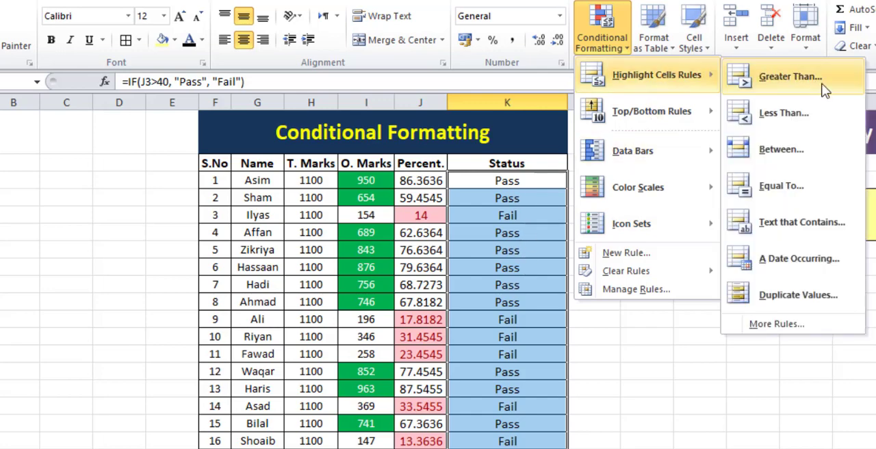
click(807, 235)
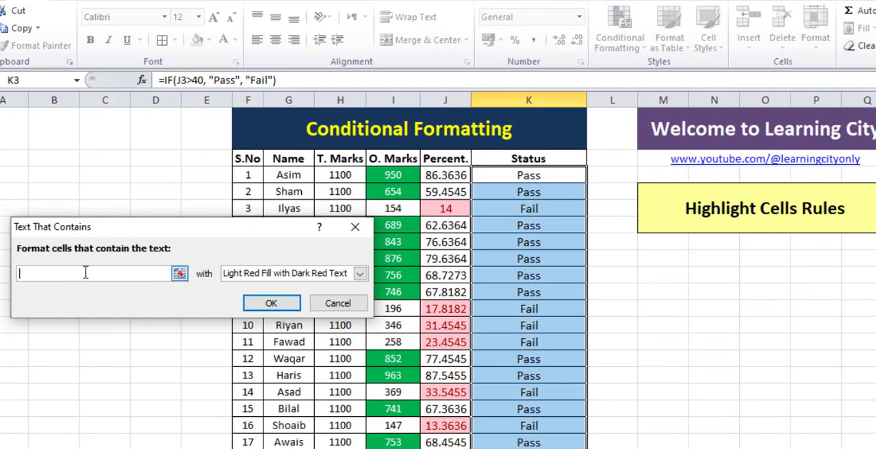
text(Pass)
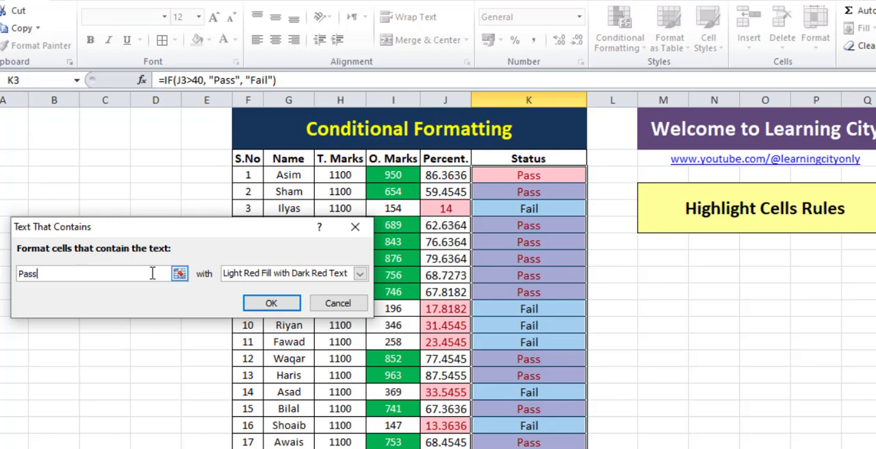
Give the "Pass" rule a custom format with green fill and light gray font, and apply it to the Status values.
click(280, 274)
click(246, 351)
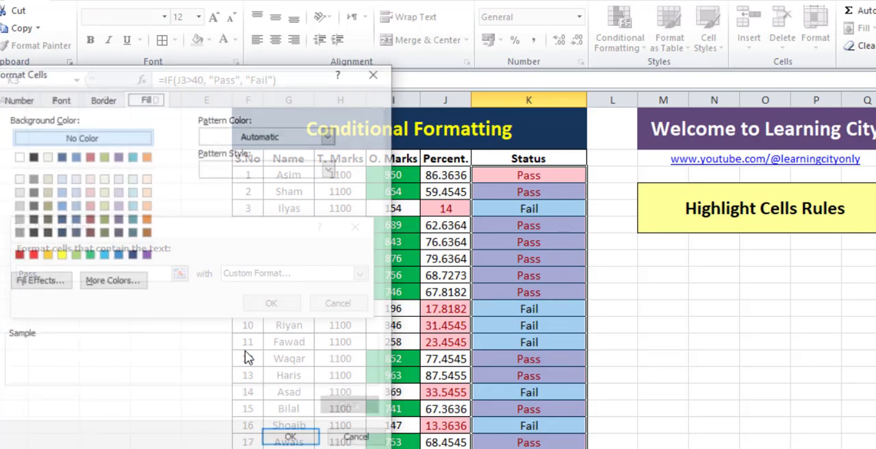
click(89, 254)
click(65, 100)
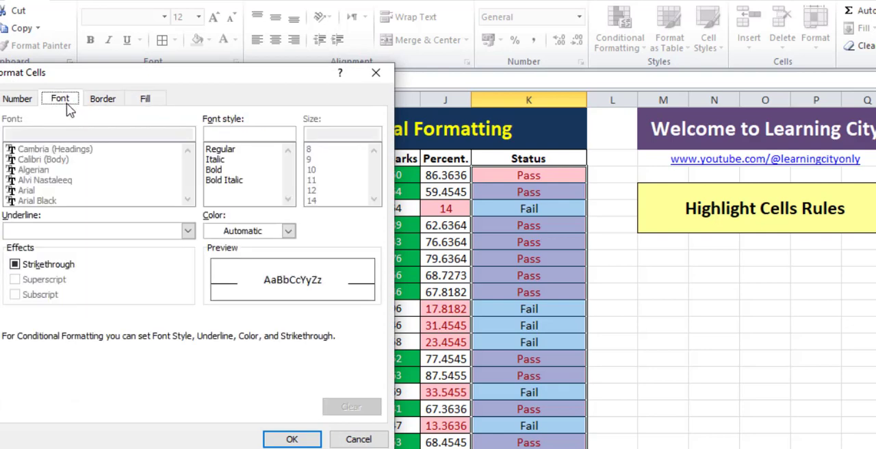
click(249, 232)
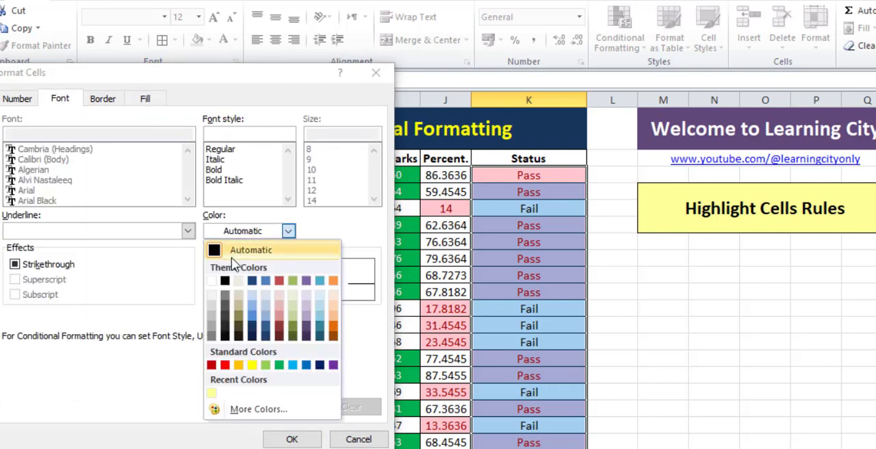
click(215, 310)
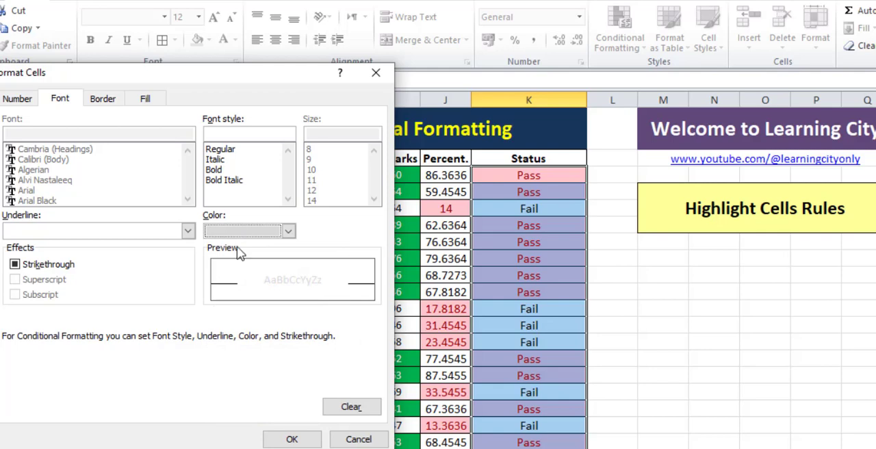
click(292, 439)
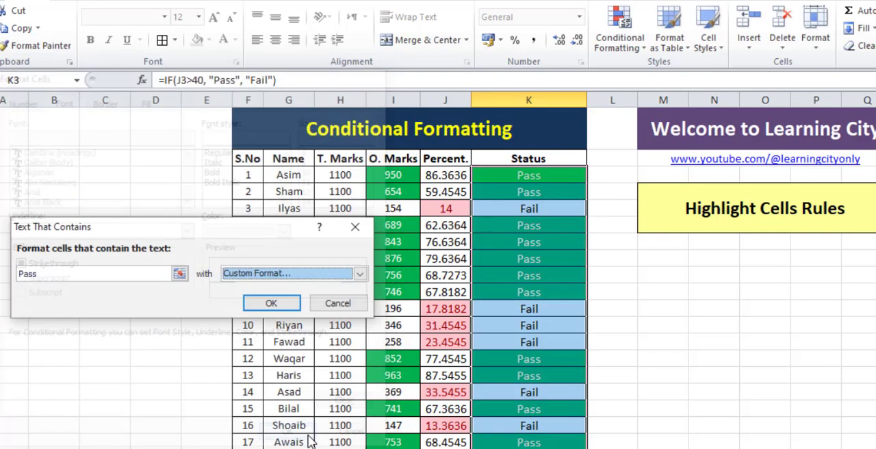
click(272, 303)
click(620, 359)
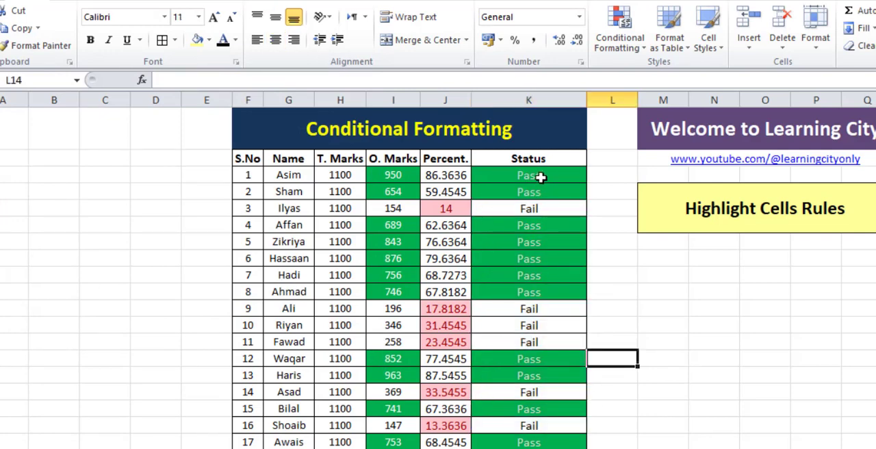
Edit the "Pass" text rule on the Status values so its custom format uses a white font, and apply it.
drag(540, 176, 530, 446)
click(619, 35)
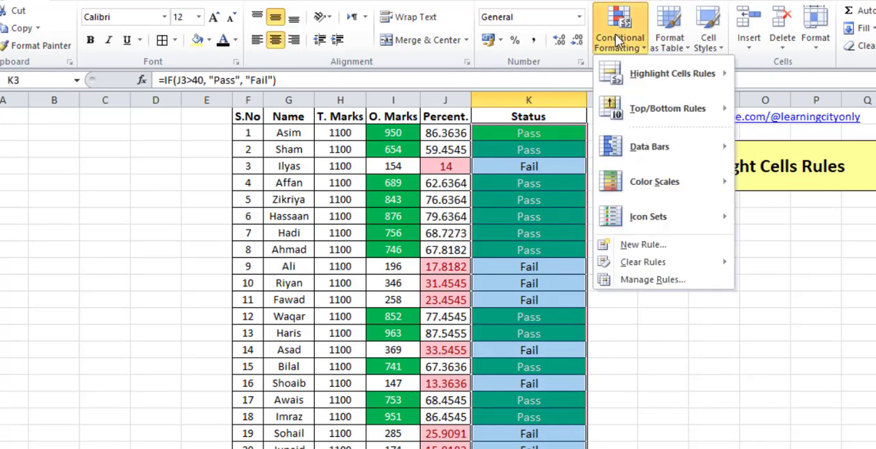
click(655, 286)
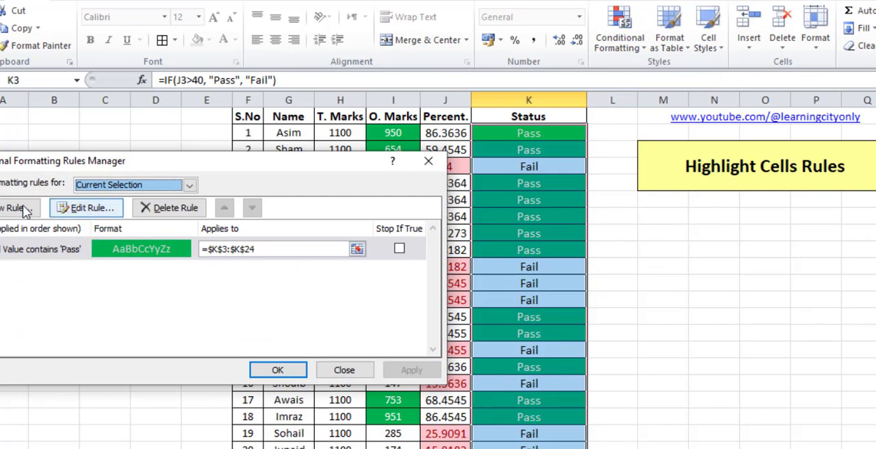
click(81, 208)
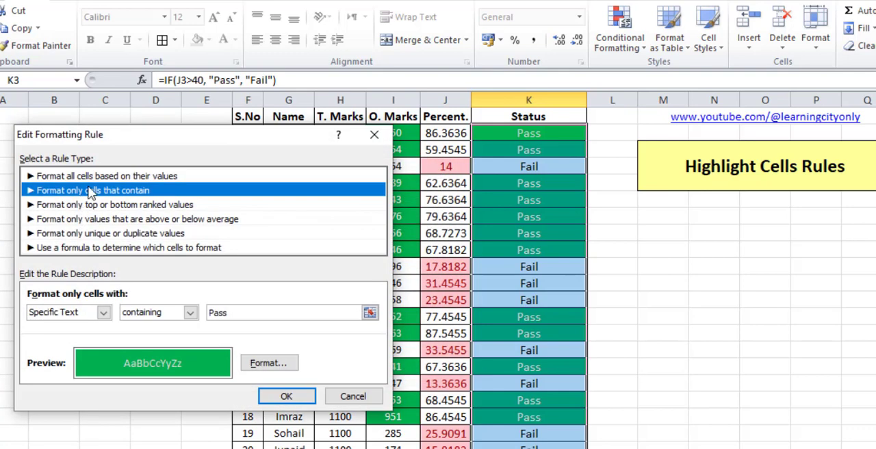
click(262, 363)
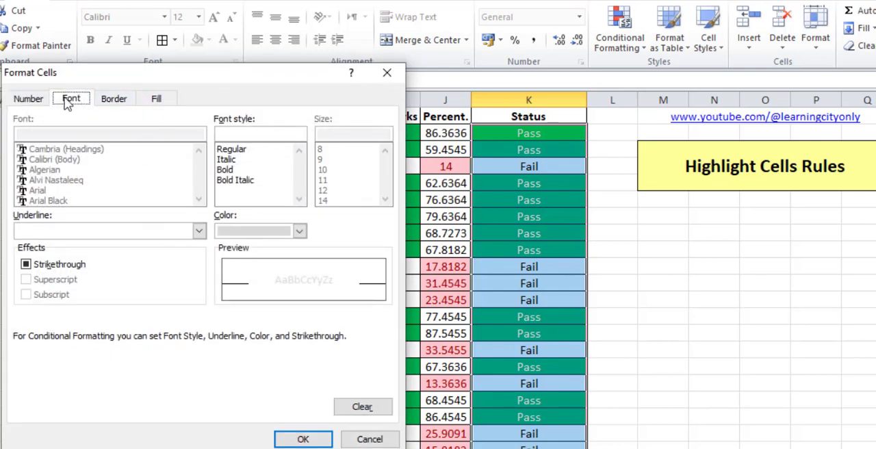
click(287, 233)
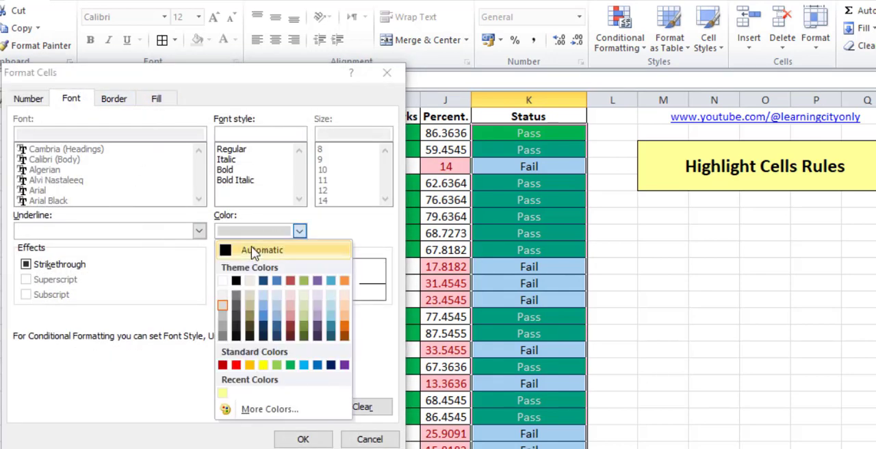
click(223, 281)
click(303, 439)
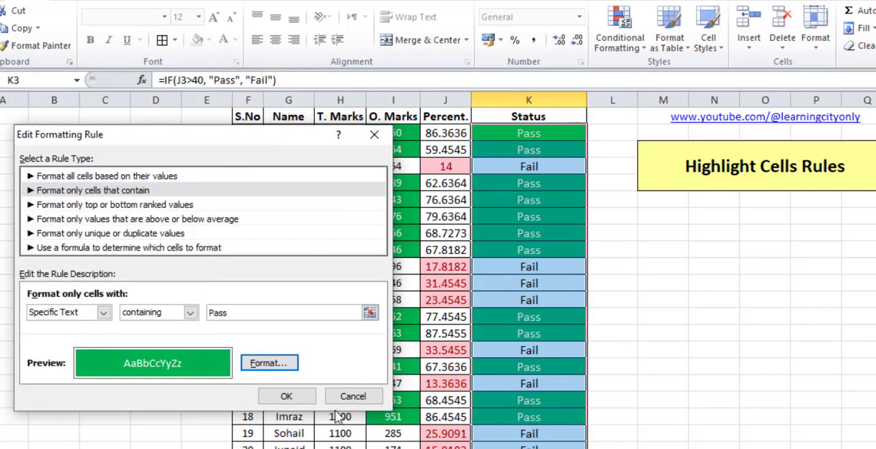
click(287, 395)
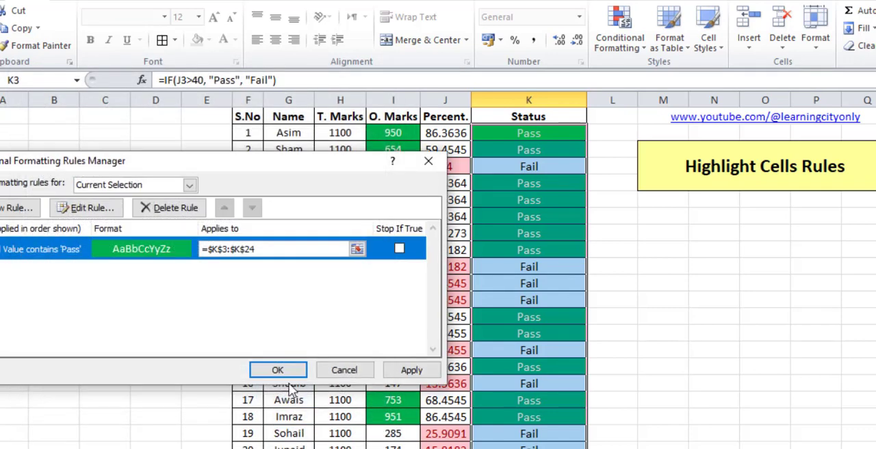
click(411, 369)
click(279, 369)
click(580, 310)
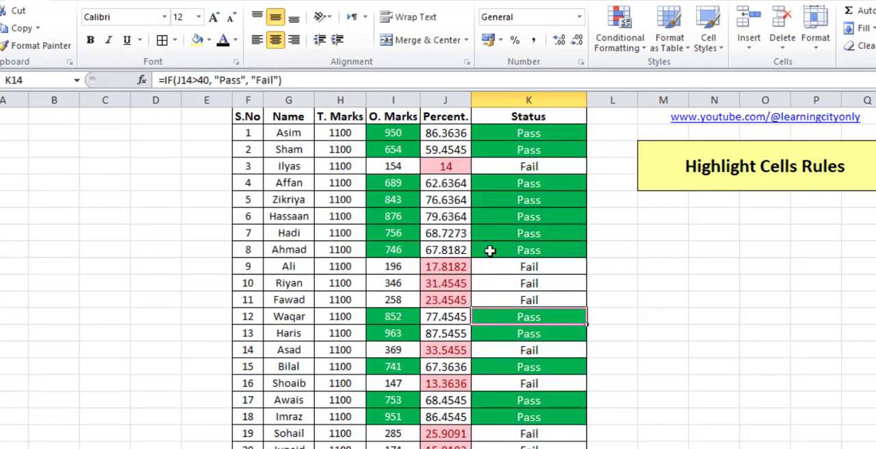
Highlight the Status values that contain the text "Fail" with the Red Text format.
drag(530, 133, 530, 444)
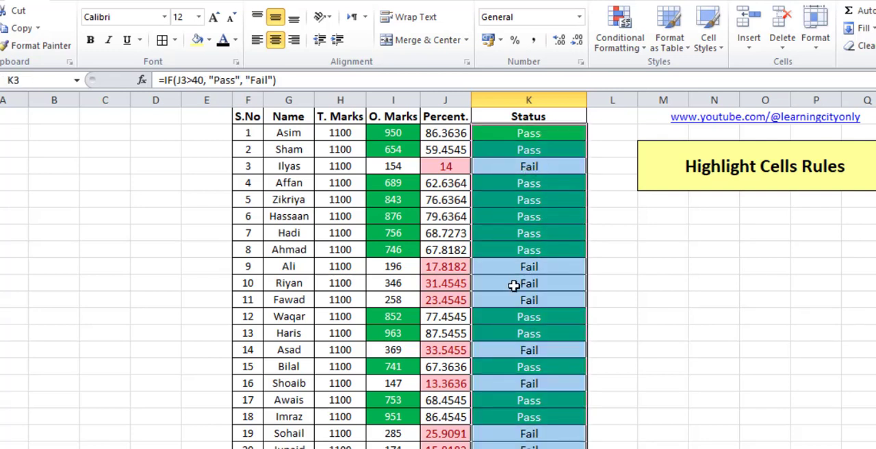
click(621, 41)
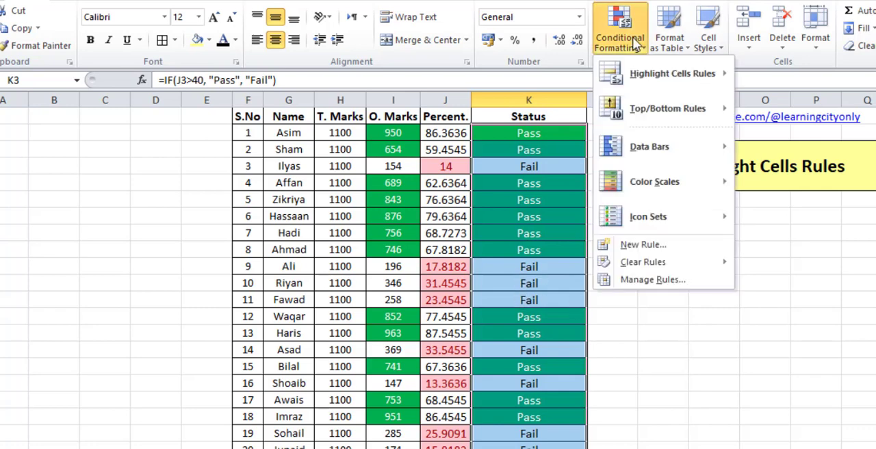
mouse_move(656, 73)
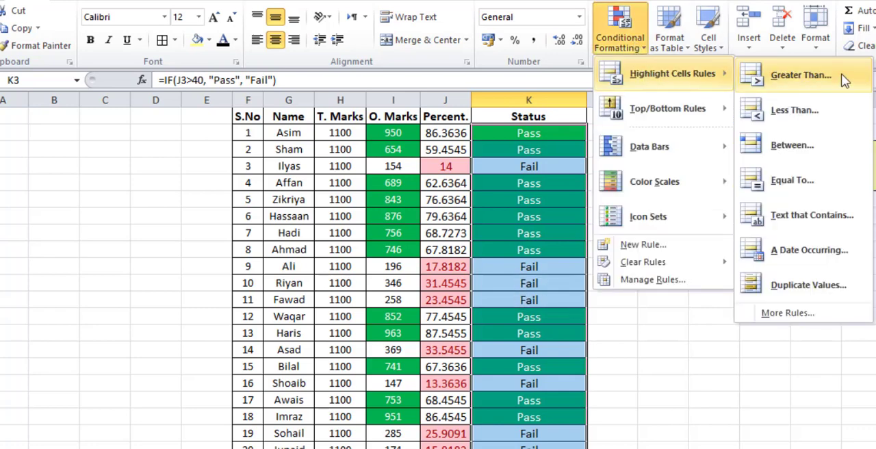
click(814, 215)
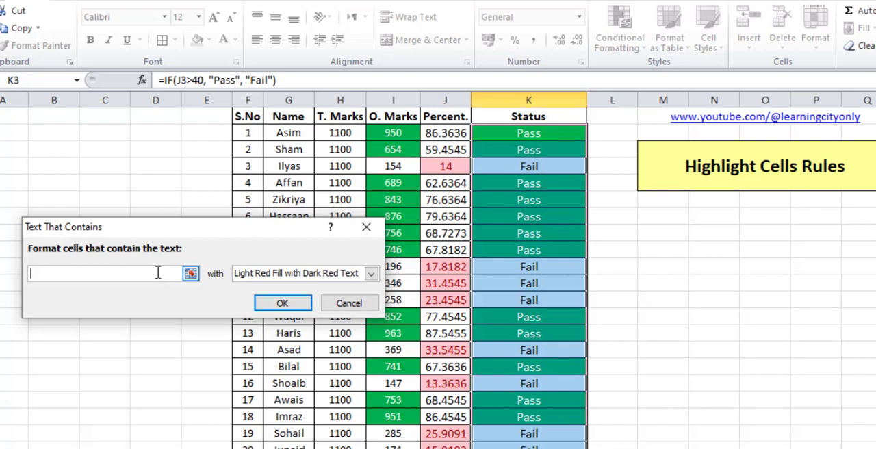
text(F)
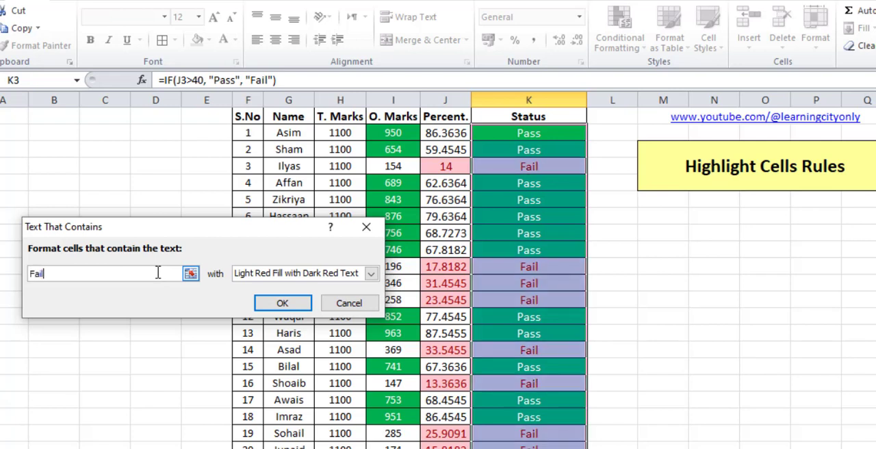
text(ail)
click(282, 273)
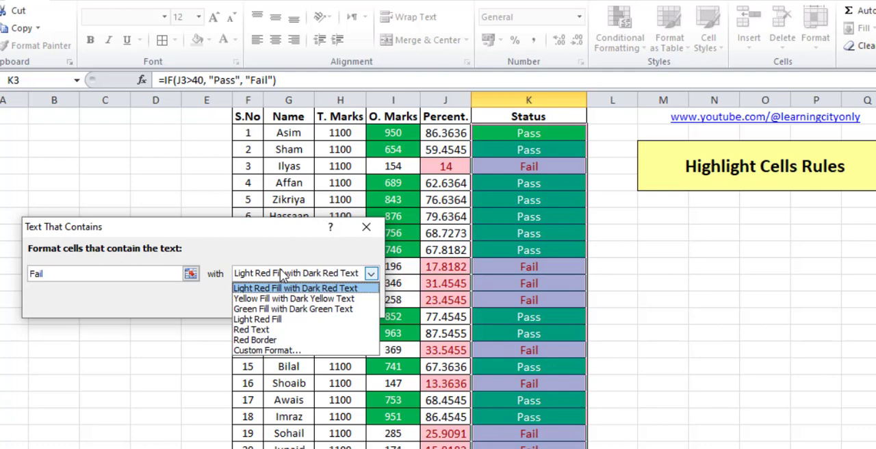
click(259, 330)
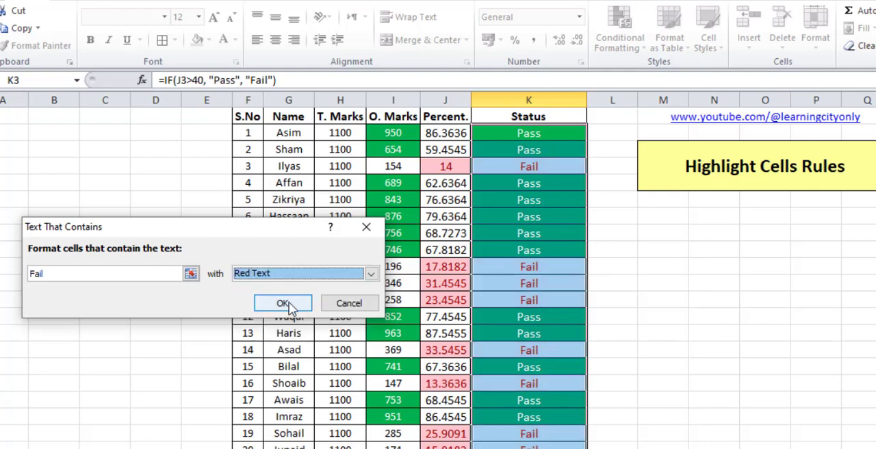
click(286, 304)
click(588, 367)
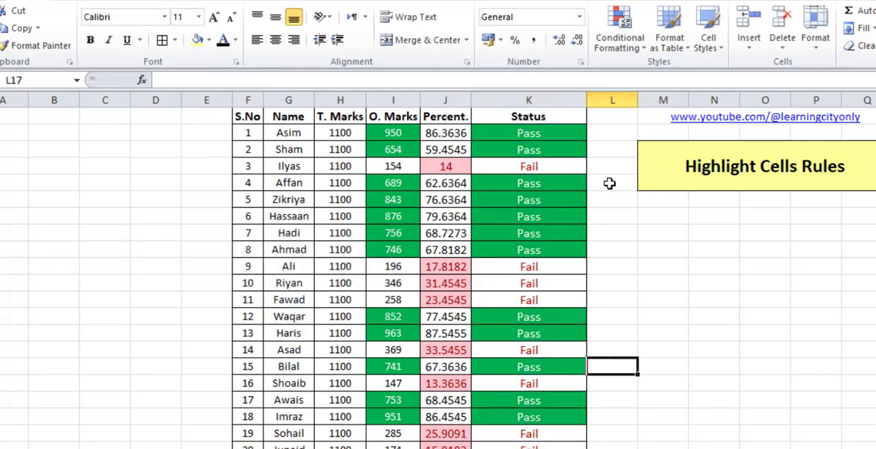
scroll(555, 272, down, 3)
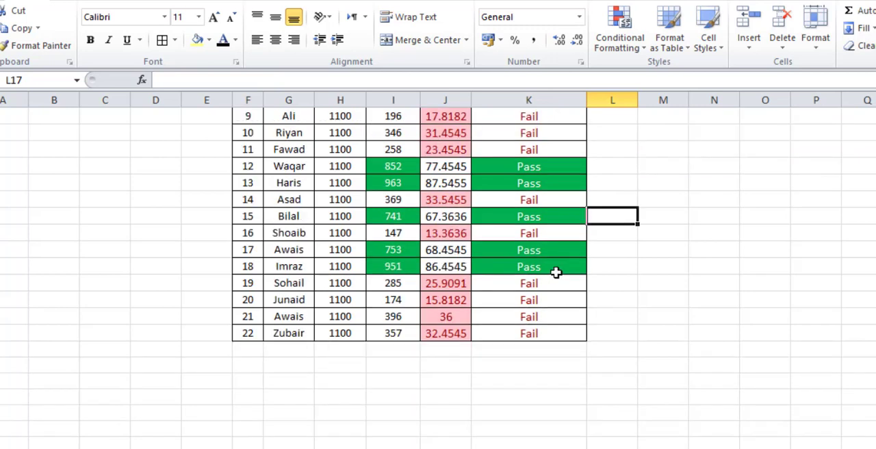
scroll(555, 272, up, 3)
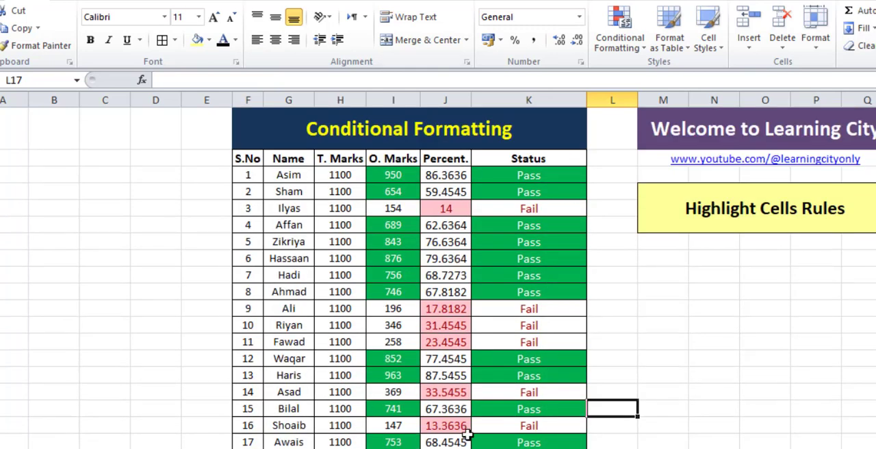
click(445, 143)
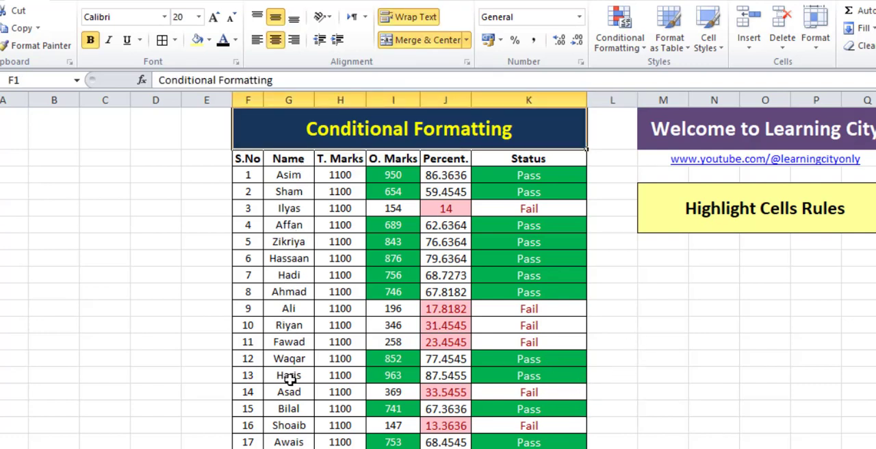
click(619, 41)
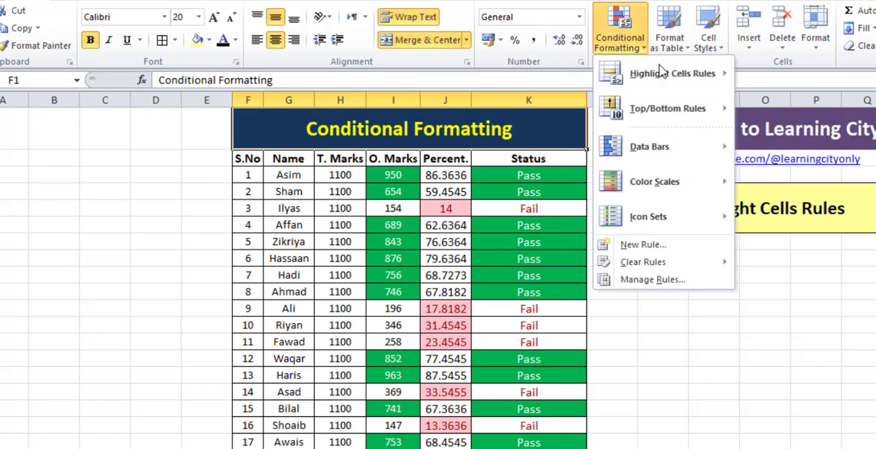
mouse_move(664, 72)
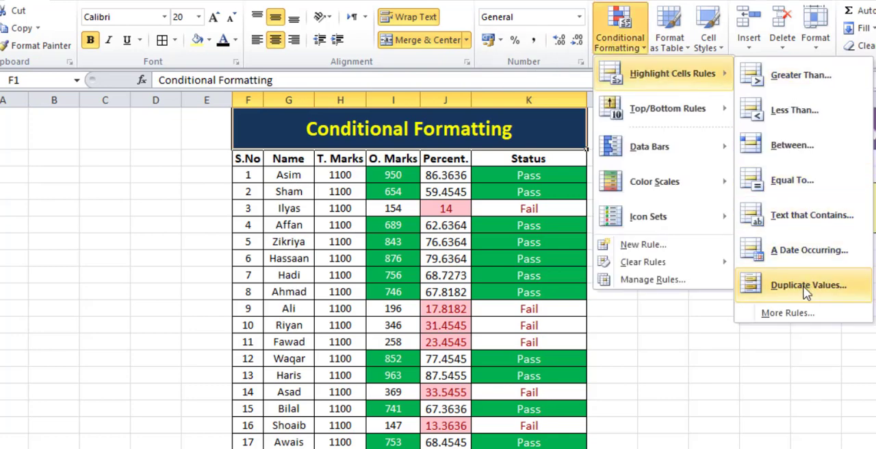
click(335, 271)
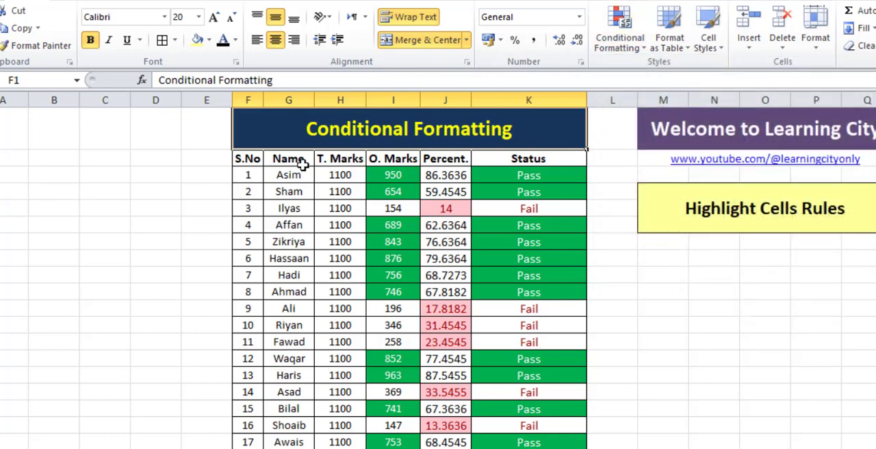
Set up a Duplicate Values highlight rule on all the student names in the Name column.
drag(301, 176, 308, 426)
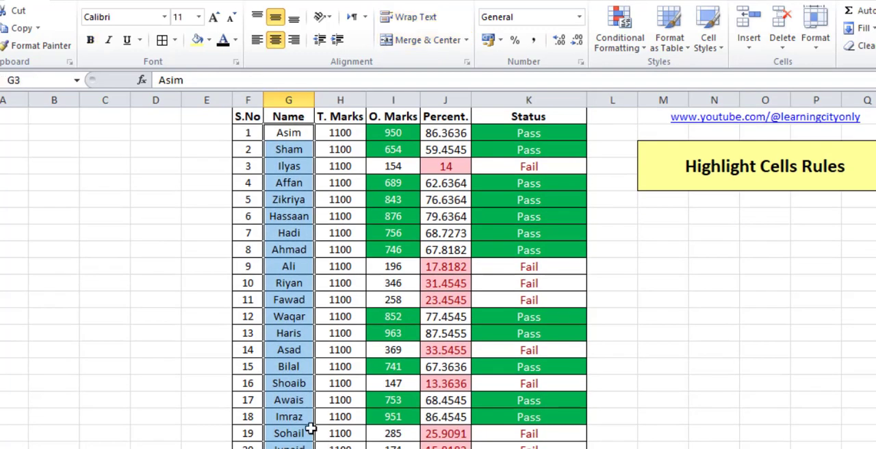
scroll(690, 103, up, 1)
click(624, 44)
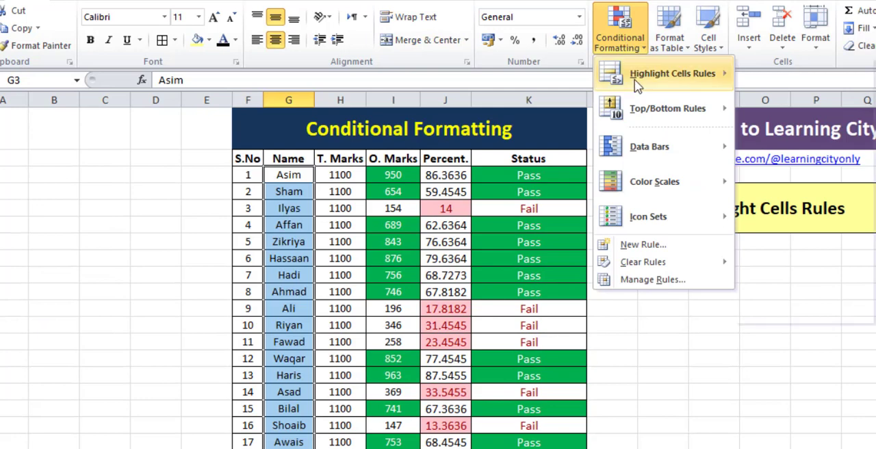
mouse_move(664, 74)
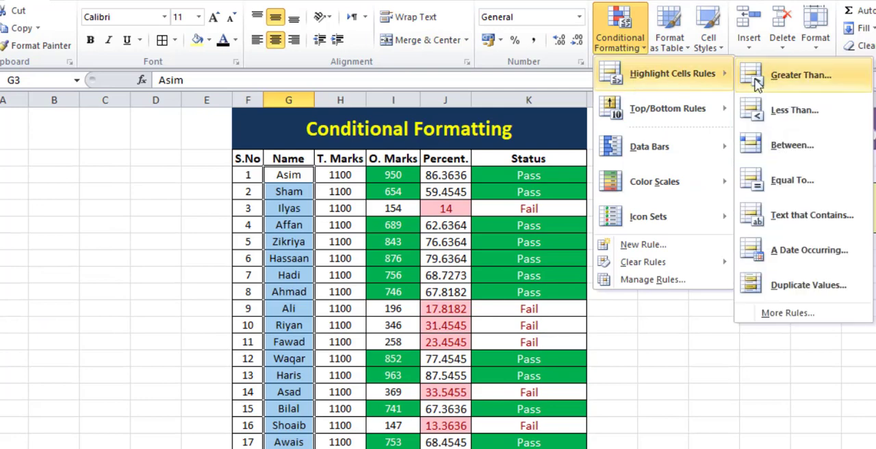
click(795, 286)
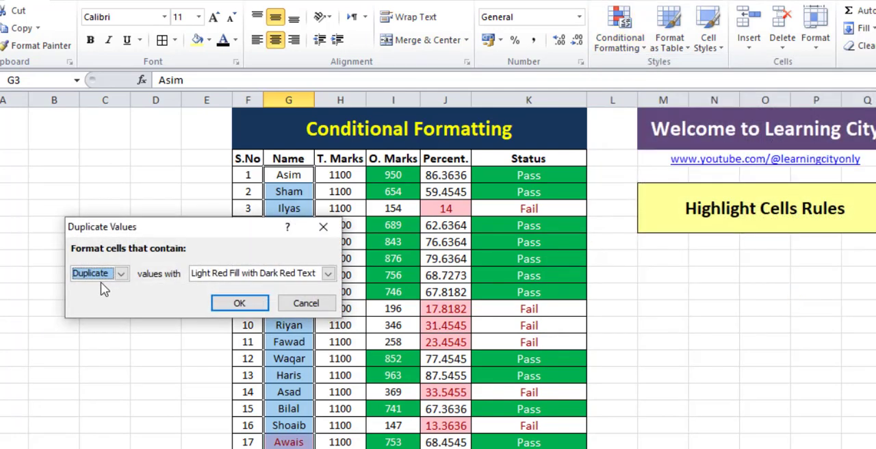
Give the Duplicate Values rule a custom format with yellow fill, and apply it to the Name column.
click(220, 275)
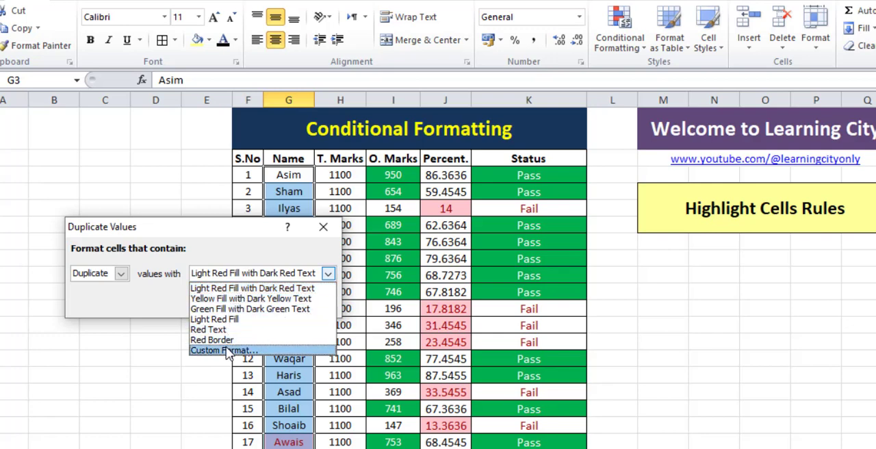
click(227, 349)
click(155, 100)
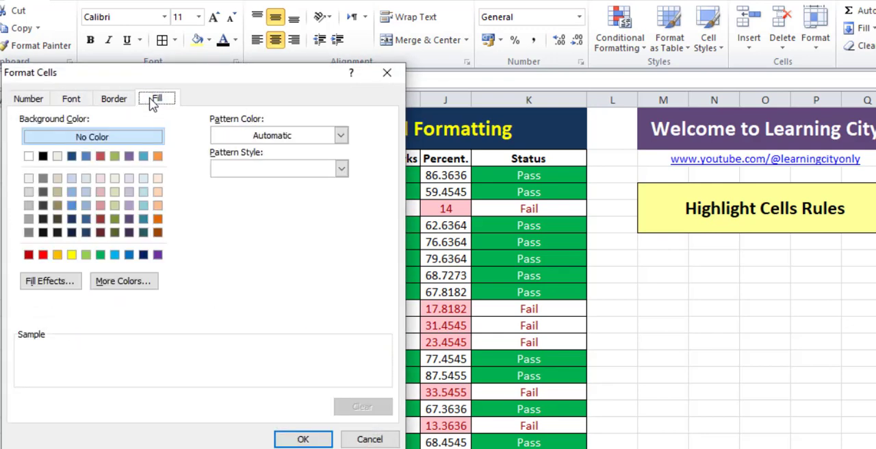
click(71, 255)
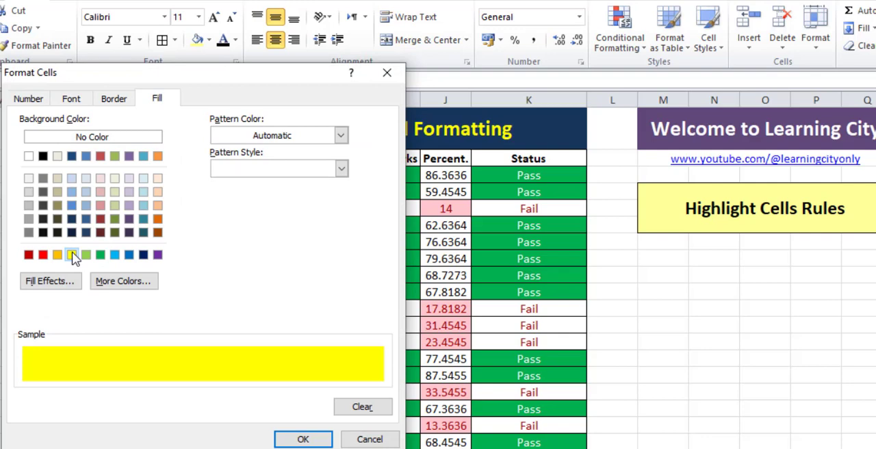
click(295, 441)
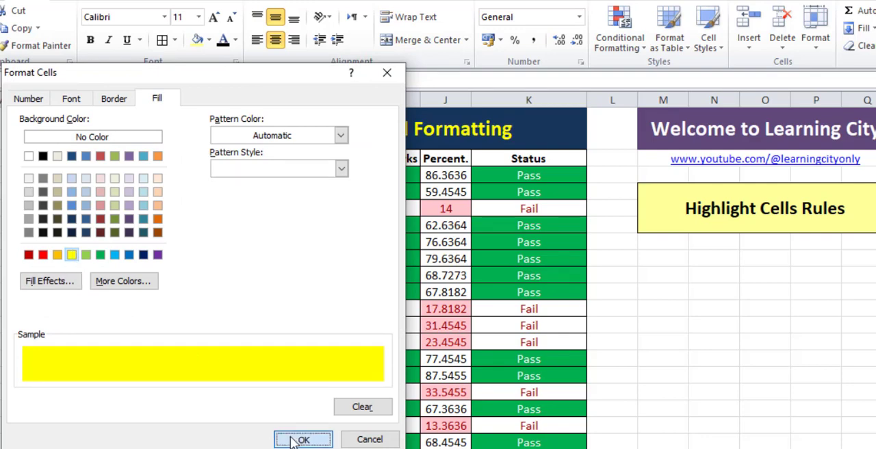
click(239, 304)
click(394, 358)
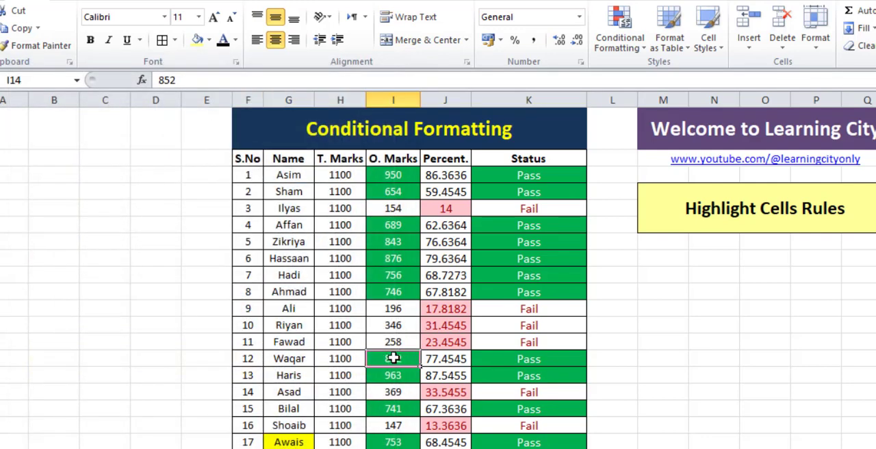
Replace the name of student number 2 with the same name as student number 1 to test the duplicate rule.
scroll(296, 195, down, 3)
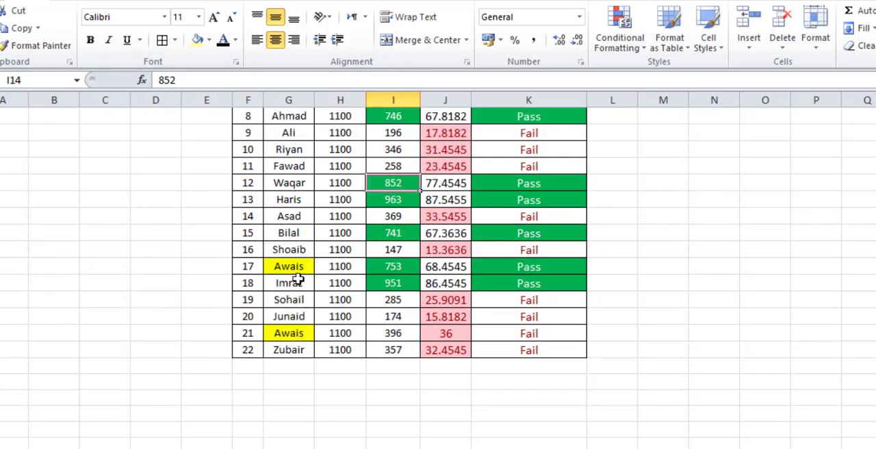
scroll(291, 281, up, 3)
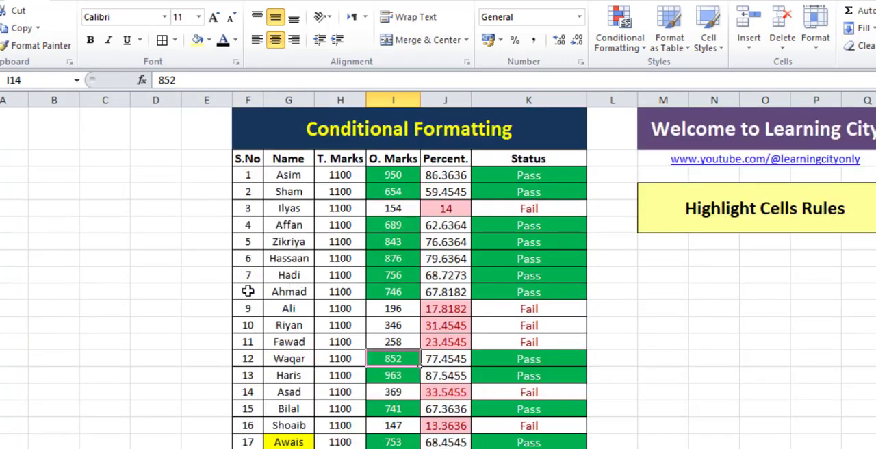
click(293, 191)
text(As)
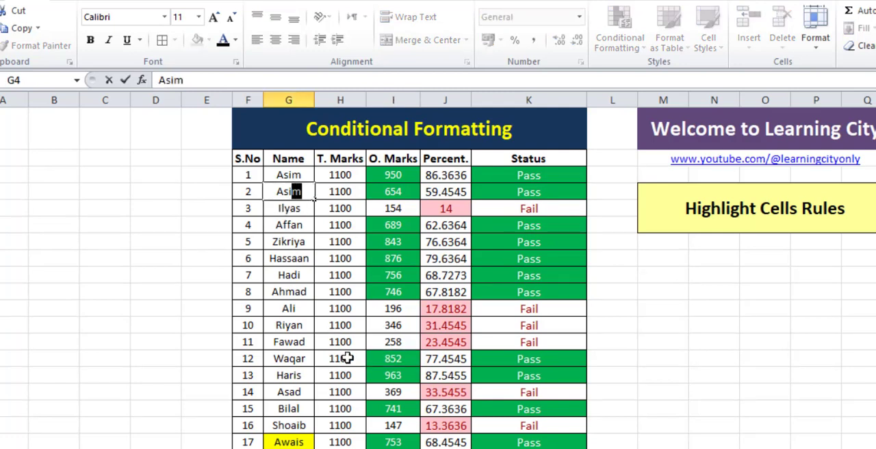
key(Return)
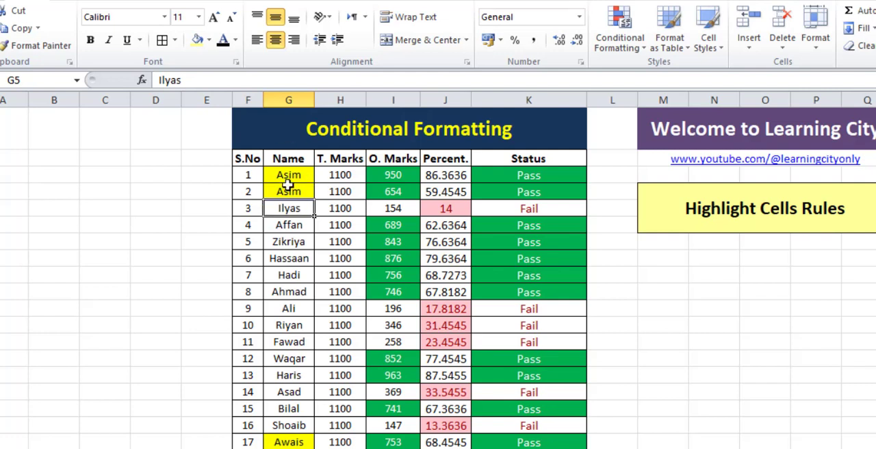
Replace the name of student number 10 with the name of student number 9, and check the duplicate highlighting down the Name column.
click(308, 327)
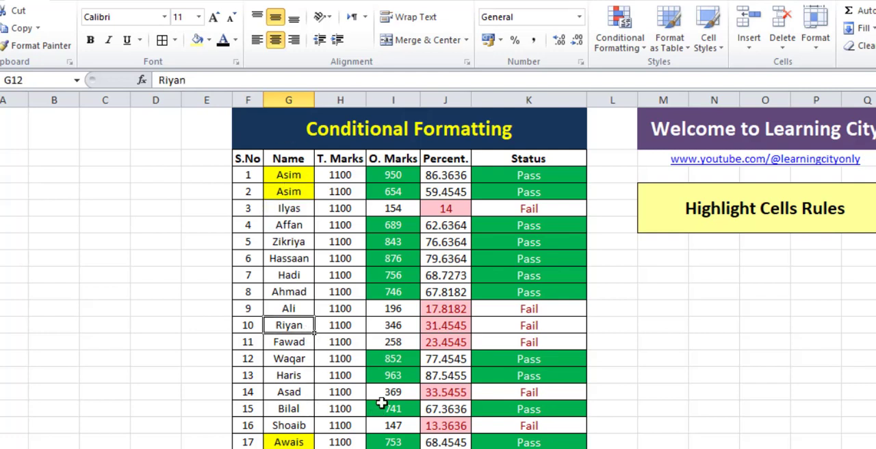
text(Ali)
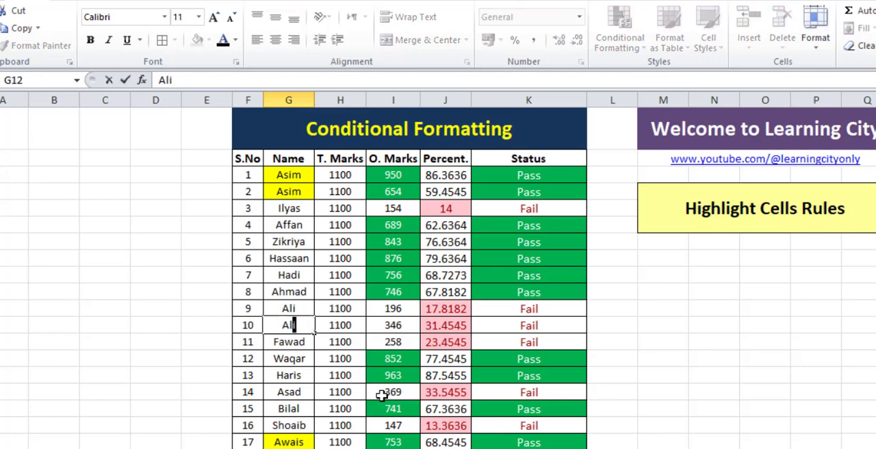
key(Return)
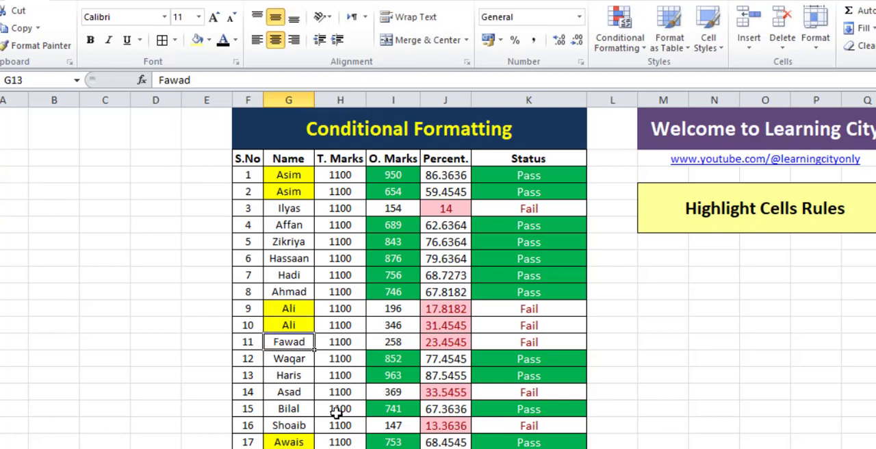
scroll(318, 340, down, 3)
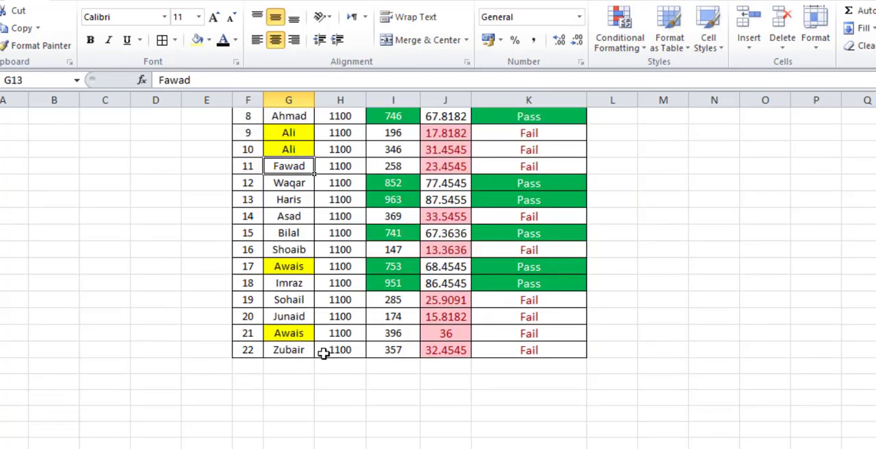
scroll(322, 351, up, 3)
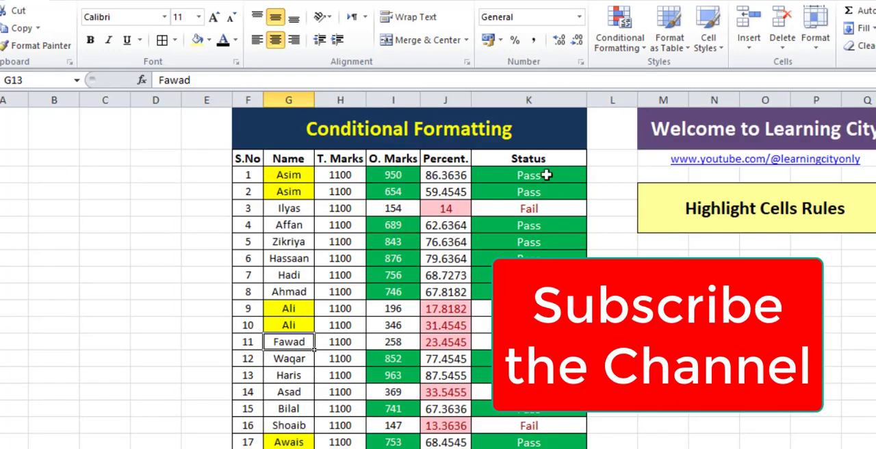
Enter a "Subscribe" note in cell M11, below the Highlight Cells Rules box.
click(662, 308)
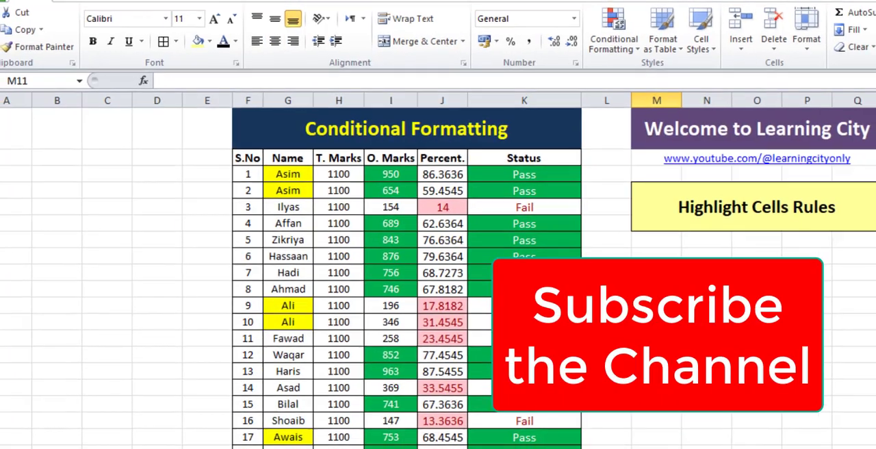
text(Subscribne)
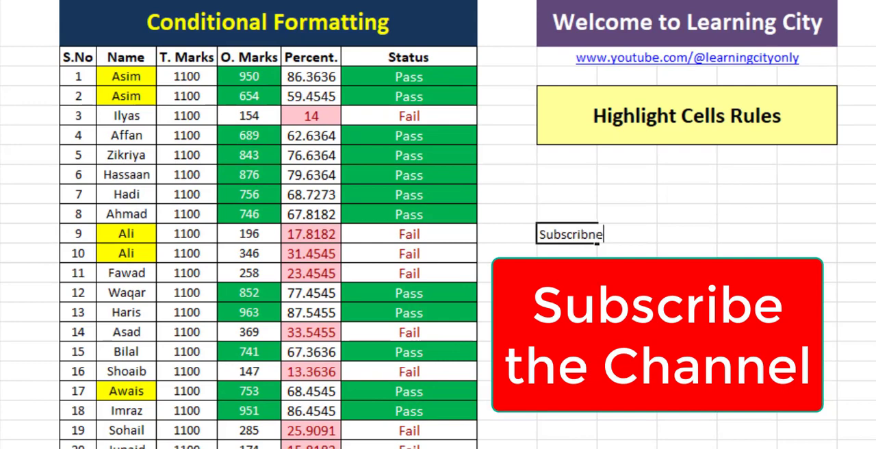